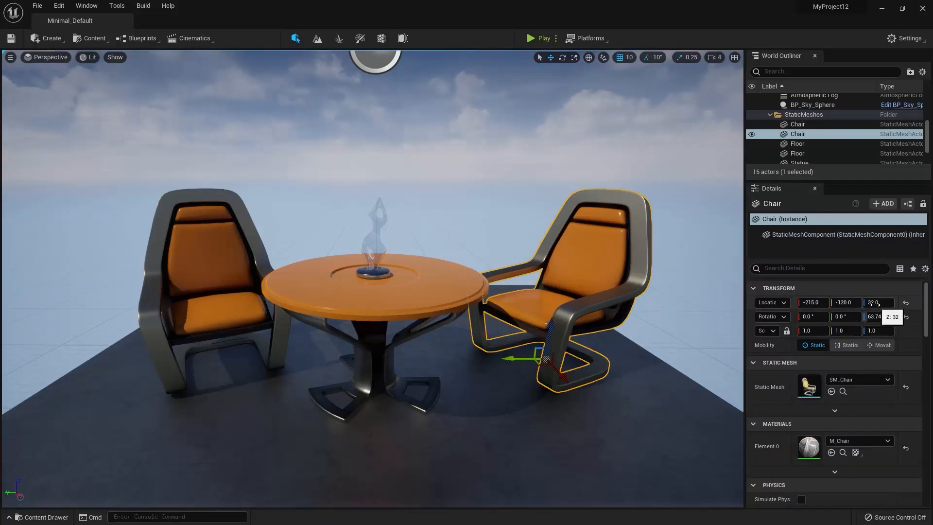
# Rename the selected chair actor to MyChair.
pyautogui.click(779, 203)
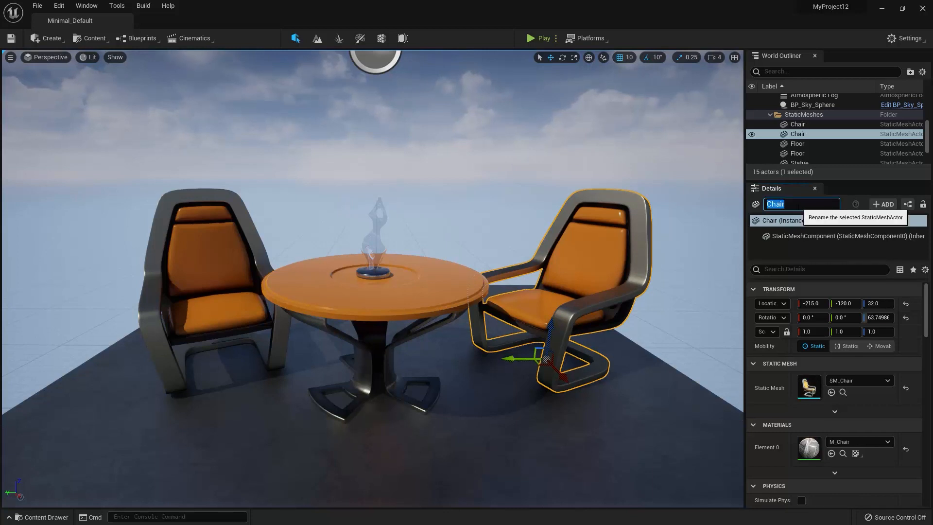
pyautogui.write('MyC')
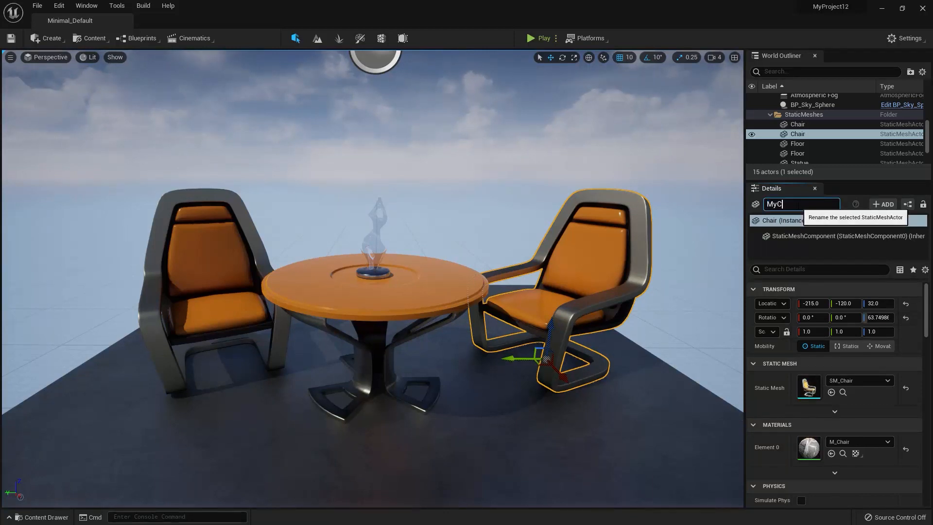
pyautogui.write('hair')
pyautogui.press('Return')
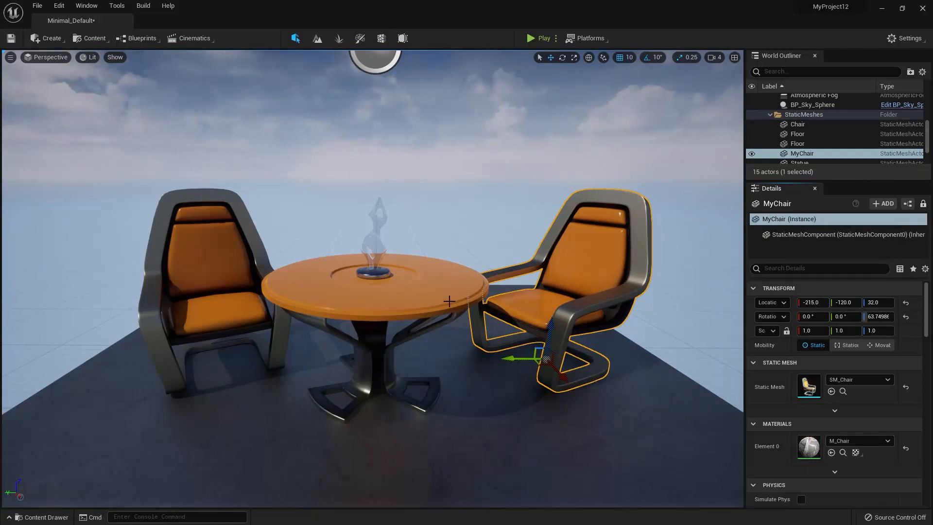
# Select the table, reselect MyChair, and look through MyChair's full list of detail properties.
pyautogui.click(421, 298)
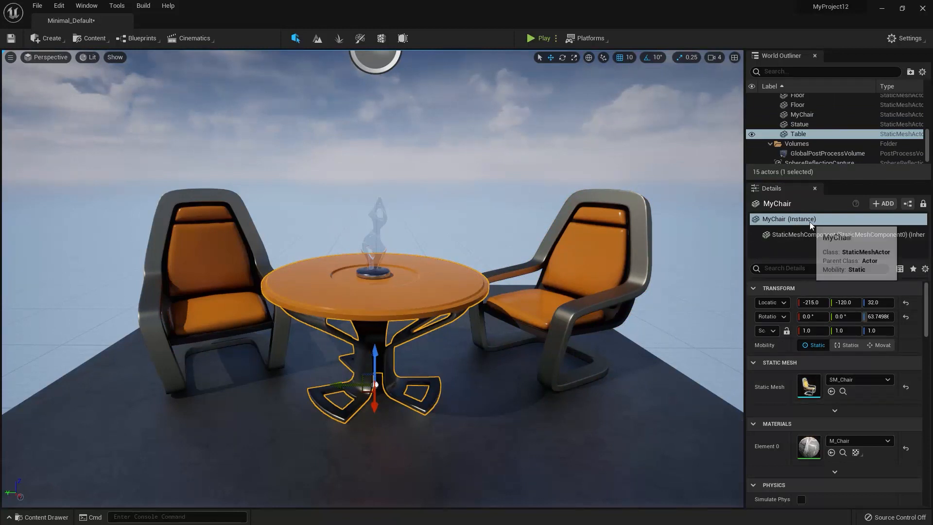
pyautogui.click(593, 305)
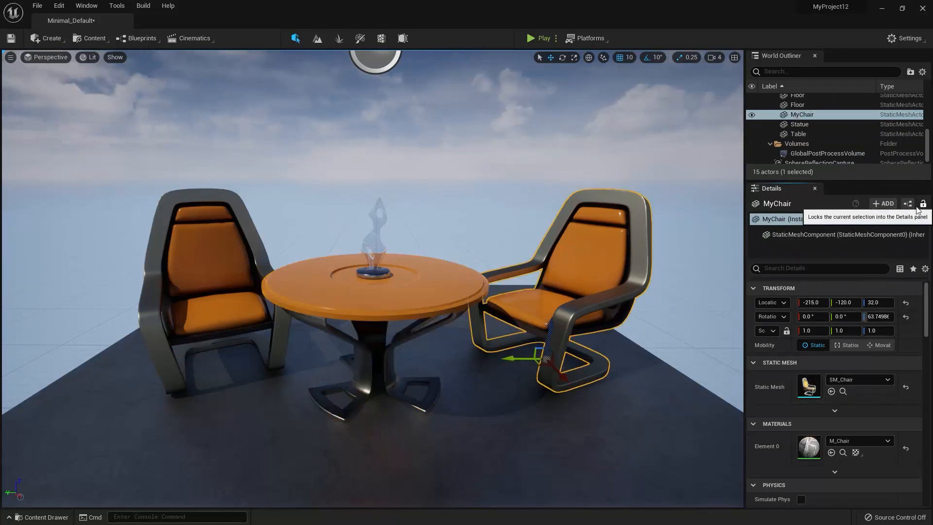
pyautogui.moveTo(926, 301)
pyautogui.mouseDown()
pyautogui.moveTo(926, 330)
pyautogui.moveTo(922, 292)
pyautogui.mouseUp()
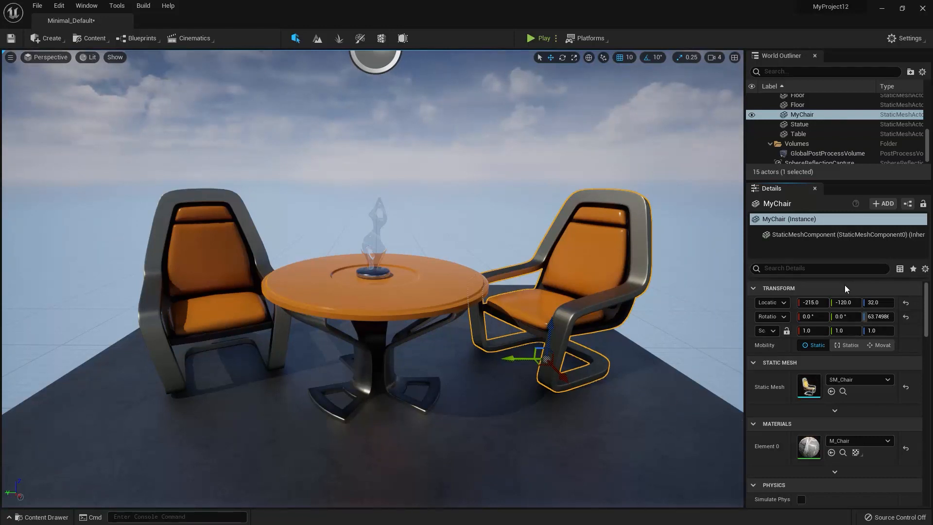
pyautogui.moveTo(923, 293); pyautogui.dragTo(924, 472)
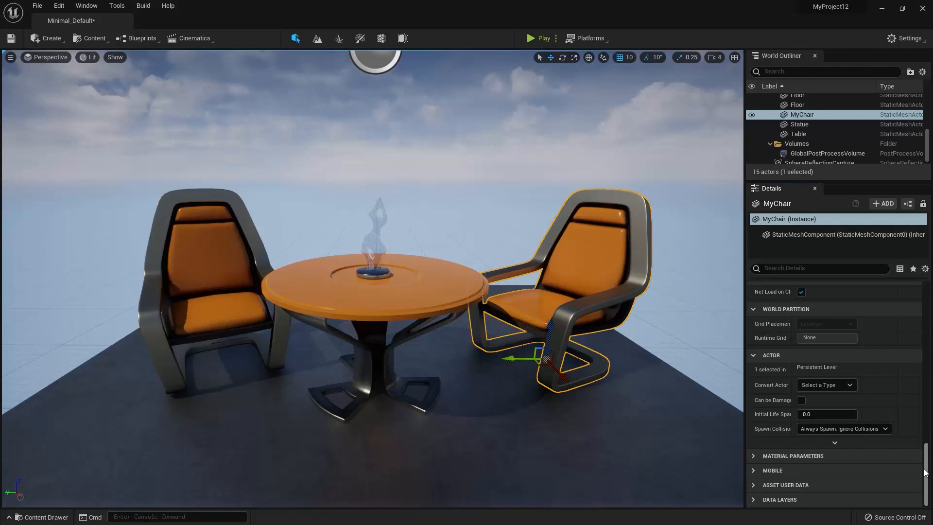
pyautogui.moveTo(925, 472); pyautogui.dragTo(920, 257)
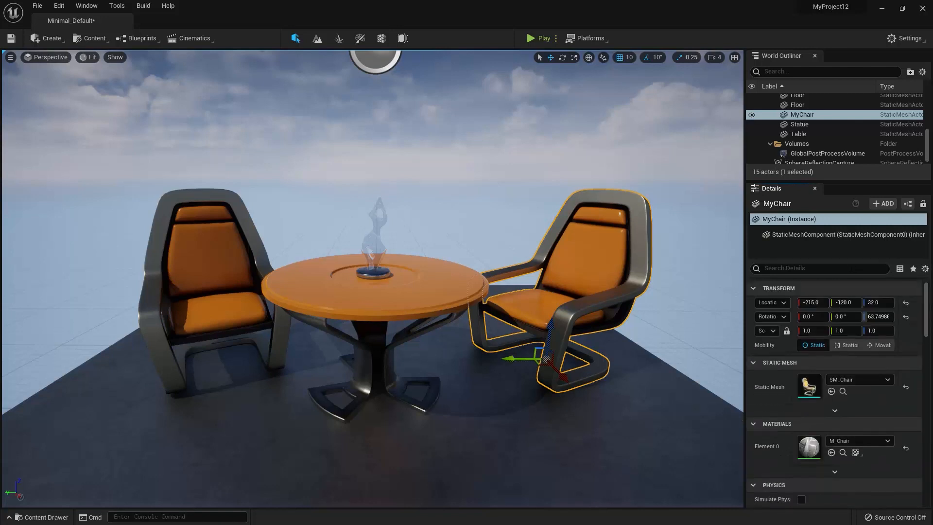
# Search MyChair's detail properties for "damag" and clear the search.
pyautogui.click(850, 268)
pyautogui.write('damag')
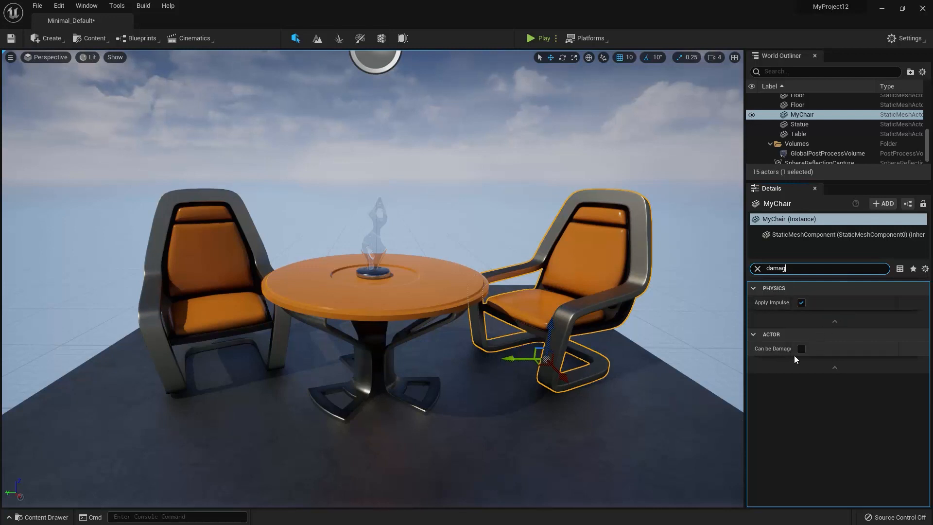
pyautogui.moveTo(795, 269); pyautogui.dragTo(743, 266)
pyautogui.press('BackSpace')
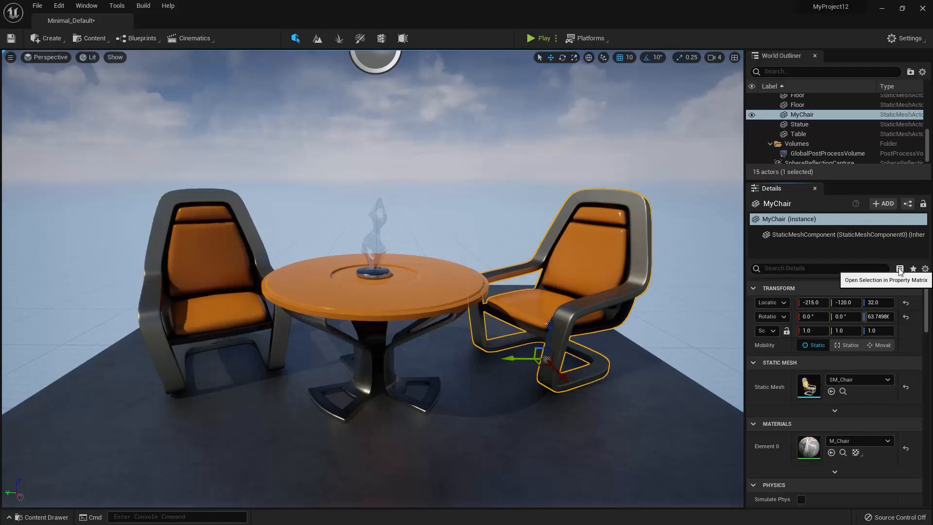
# Add the table and the other chair to the MyChair selection and open all three in the Property Matrix.
pyautogui.keyDown('ctrl'); pyautogui.click(427, 295); pyautogui.keyUp('ctrl')
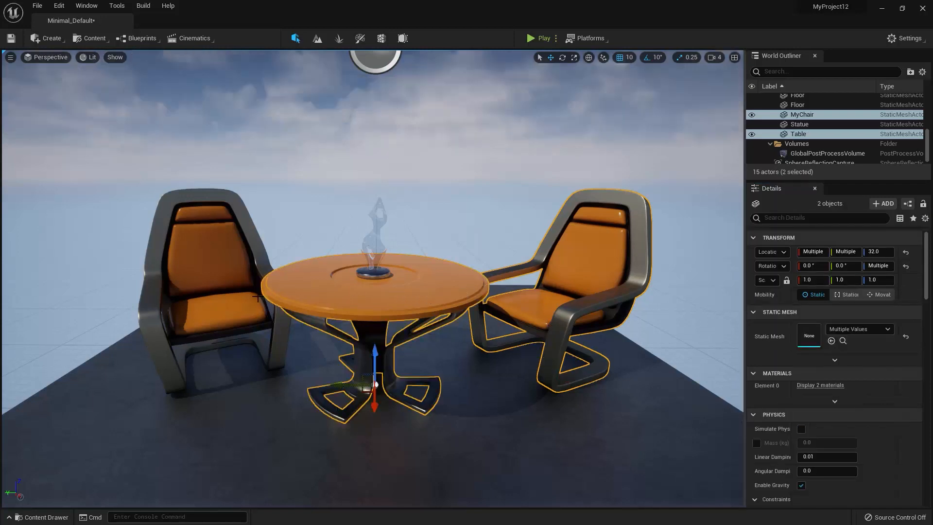
pyautogui.keyDown('ctrl'); pyautogui.click(217, 301); pyautogui.keyUp('ctrl')
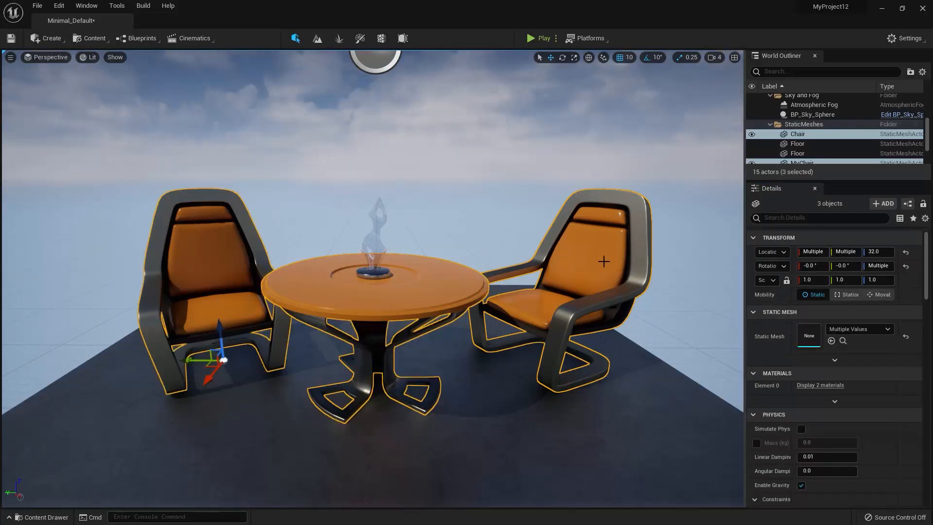
pyautogui.click(899, 218)
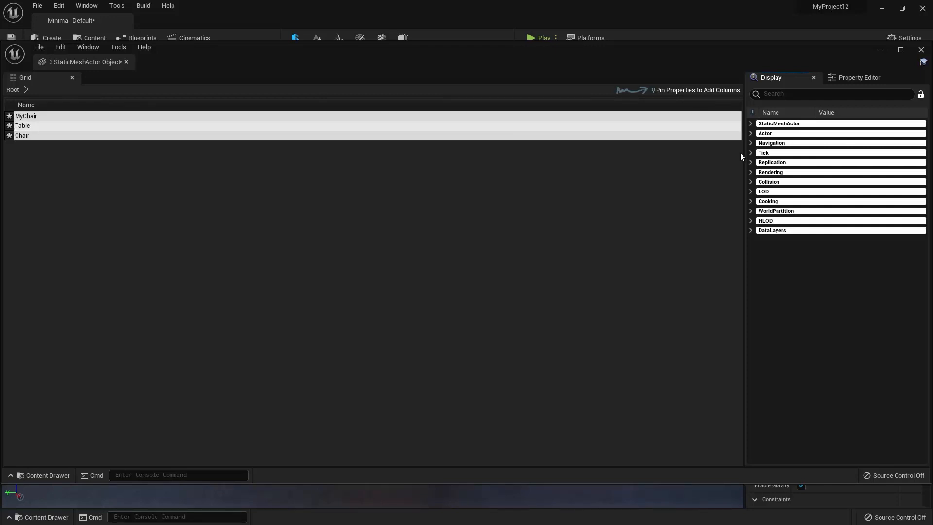
# Expand the StaticMeshActor, Actor, Navigation and Tick property categories in the Property Matrix.
pyautogui.click(751, 123)
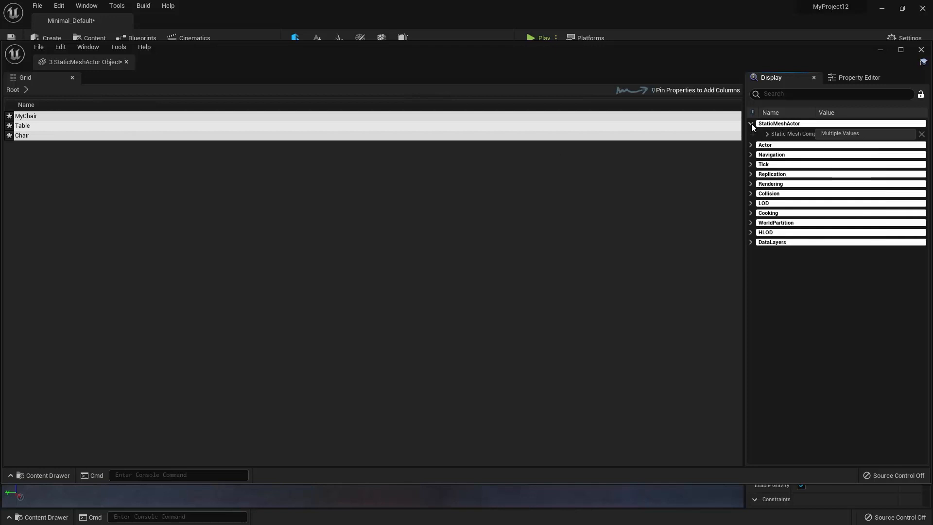
pyautogui.click(751, 145)
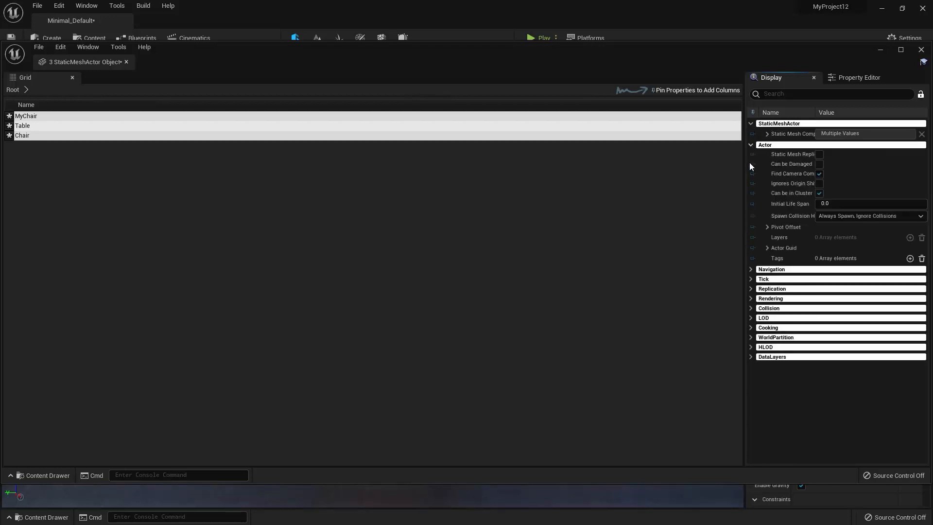
pyautogui.click(751, 270)
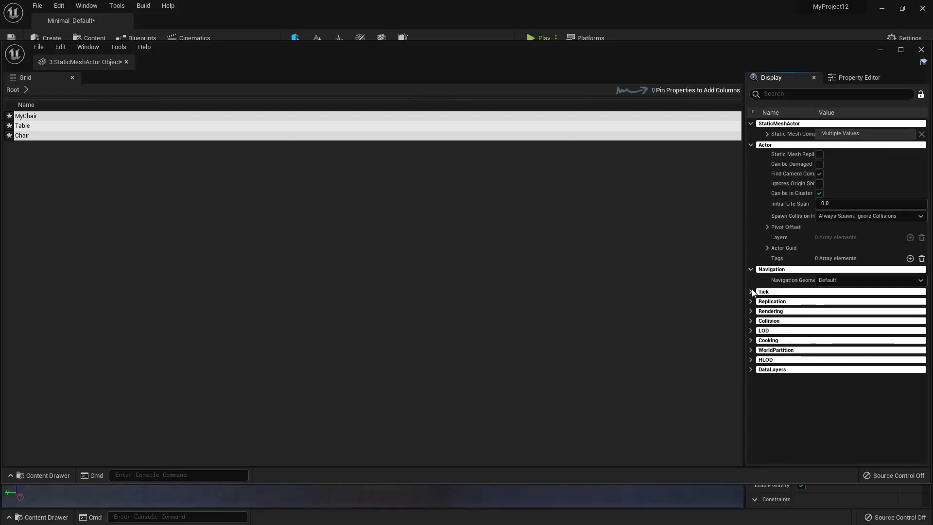
pyautogui.click(751, 291)
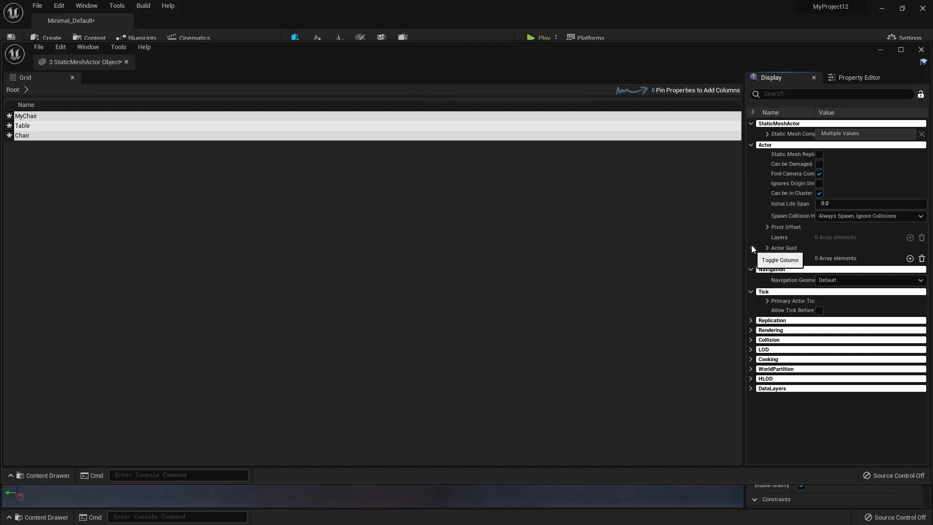
# Pin the Pivot Offset X, Y and Z properties as grid columns and sort the rows by name.
pyautogui.click(767, 227)
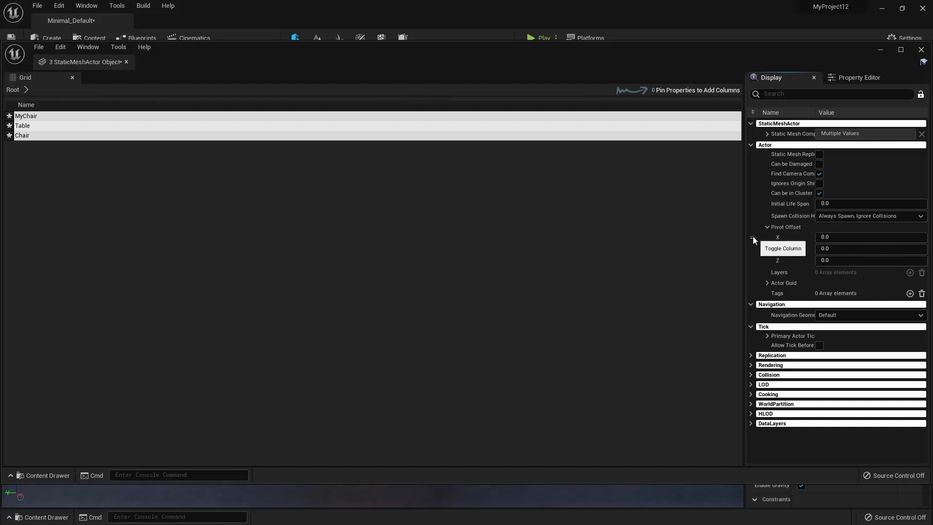
pyautogui.click(753, 236)
pyautogui.click(753, 248)
pyautogui.click(752, 261)
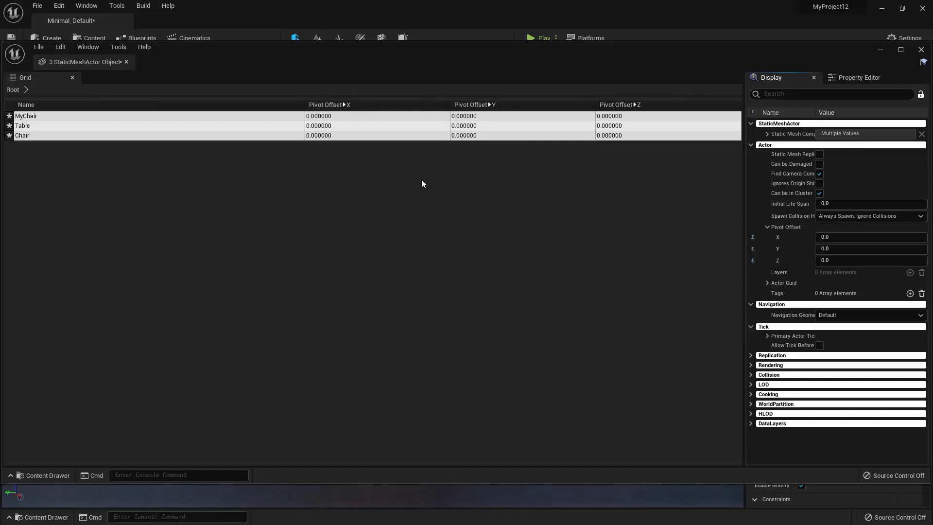
pyautogui.click(36, 106)
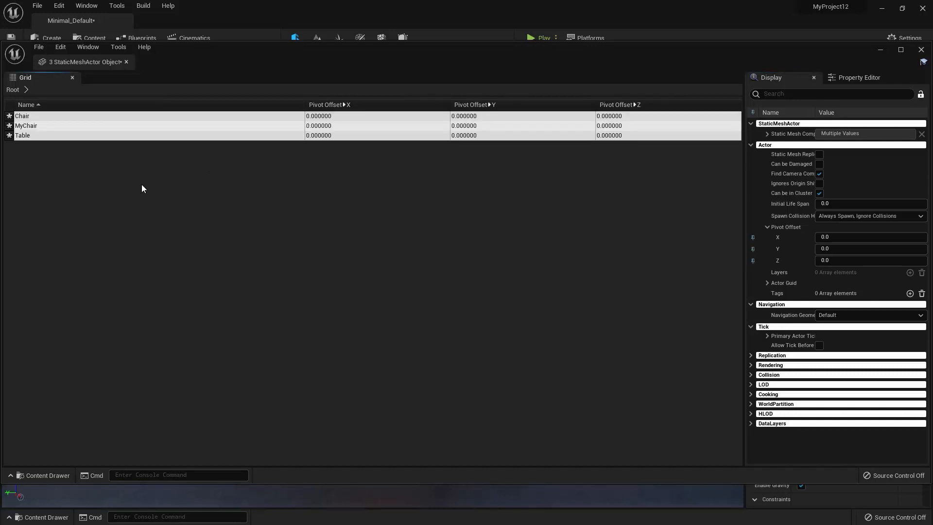
# Inspect the Chair row's Pivot Offset X and Y cells as editable fields and close the Property Matrix.
pyautogui.click(329, 119)
pyautogui.click(330, 118)
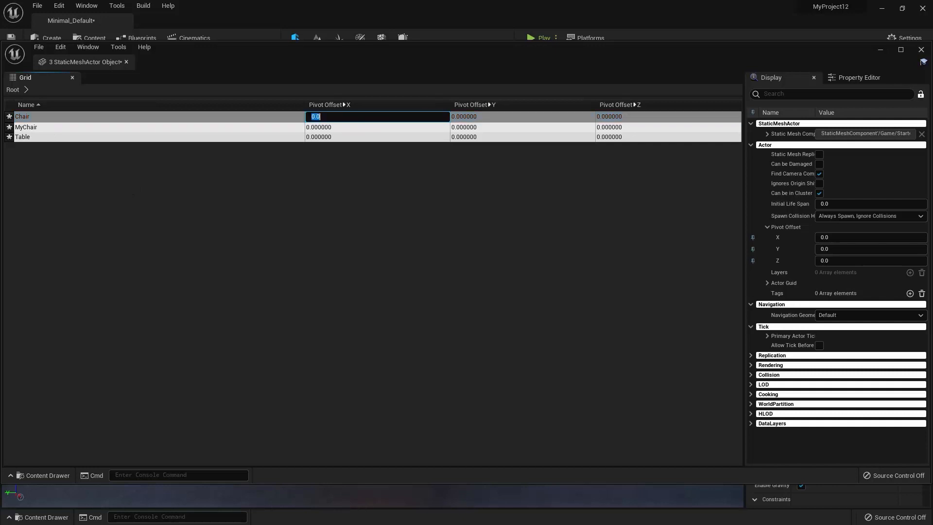
pyautogui.press('Return')
pyautogui.press('Down')
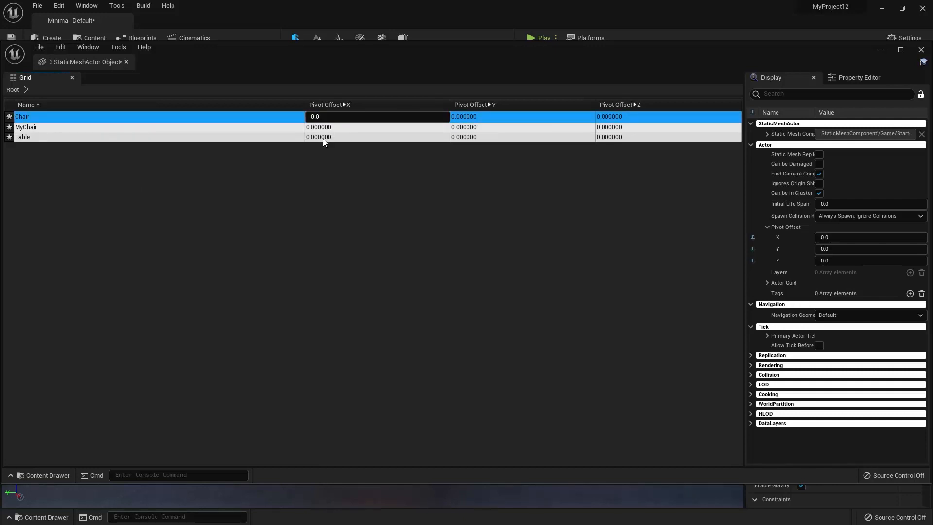
pyautogui.press('Down')
pyautogui.press('Up')
pyautogui.press('Up')
pyautogui.click(469, 114)
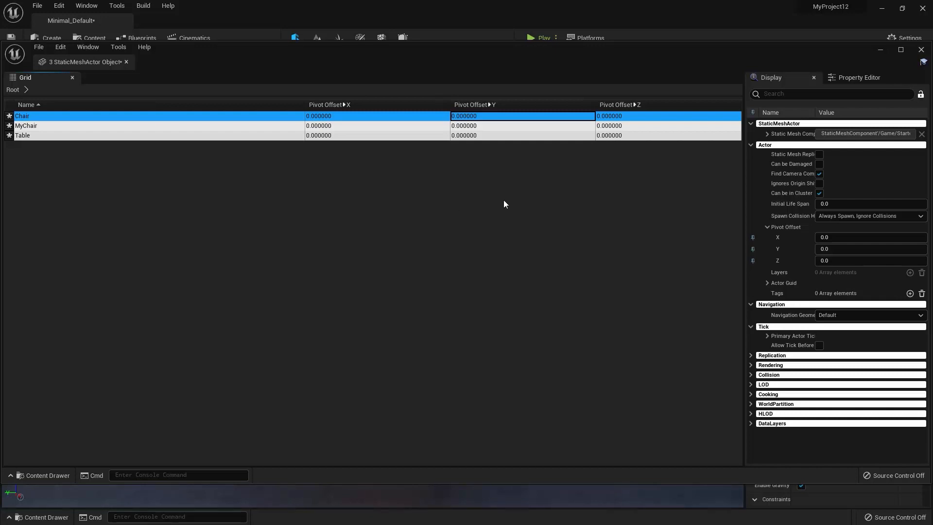
pyautogui.click(920, 50)
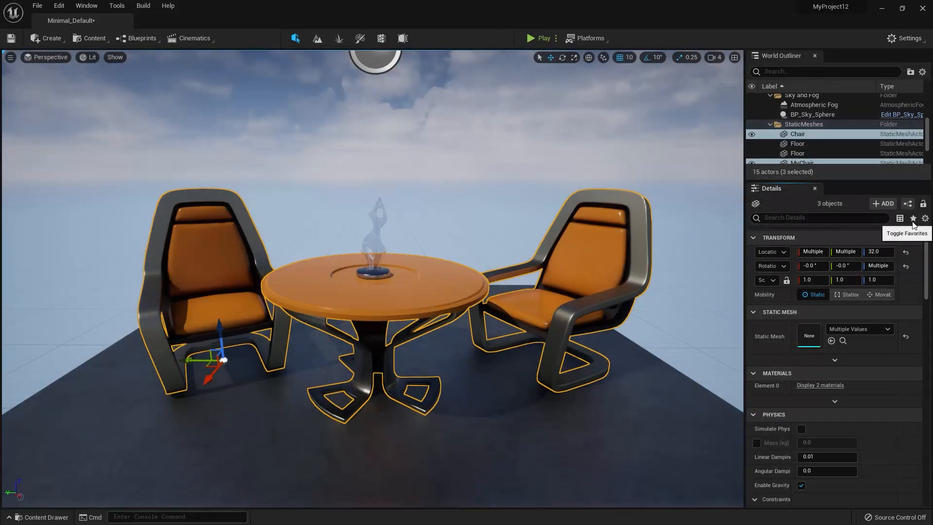
# Turn on the Favorites section in the actor details and add the Enable Gravity physics property to it.
pyautogui.click(914, 219)
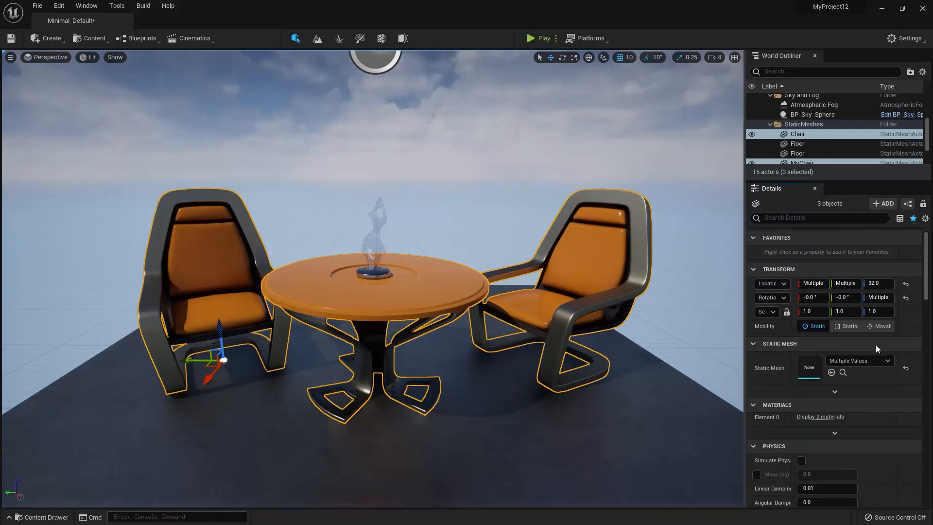
pyautogui.scroll(-1, 877, 347)
pyautogui.scroll(-3, 877, 350)
pyautogui.rightClick(779, 389)
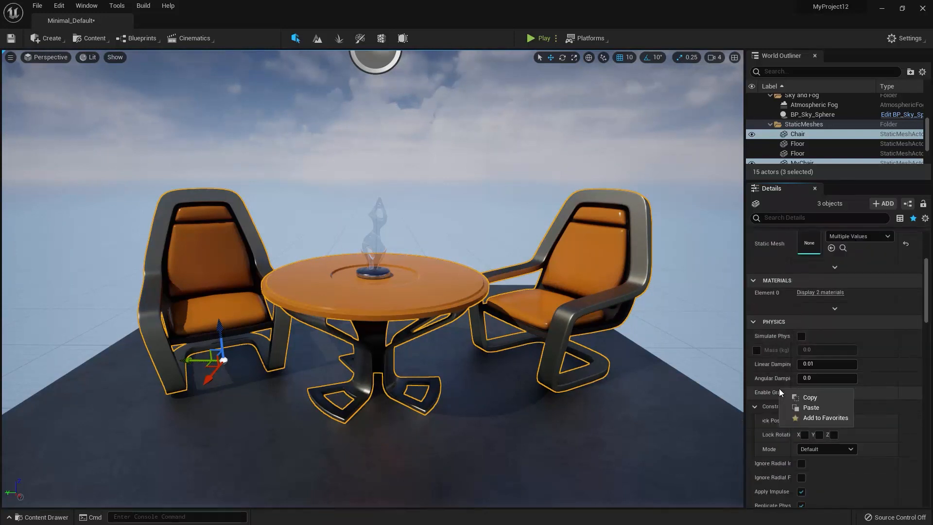
pyautogui.click(826, 417)
pyautogui.scroll(5, 902, 348)
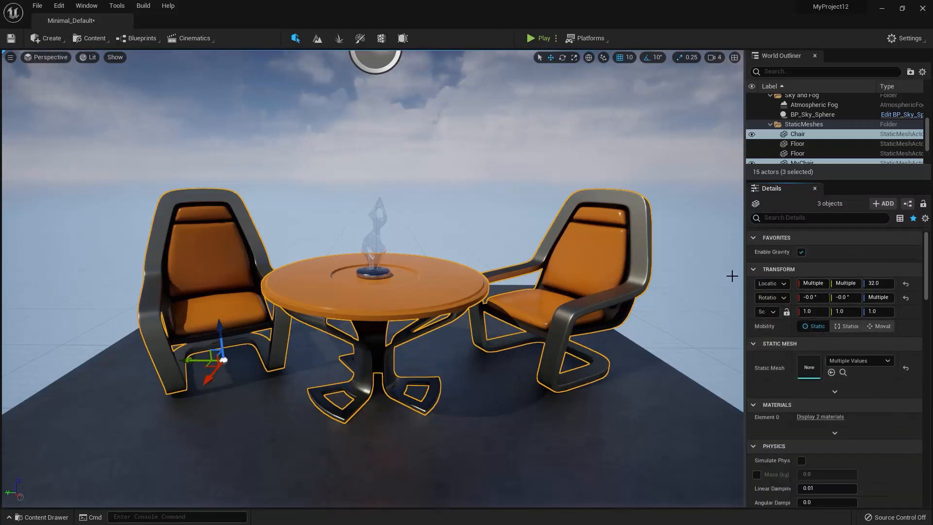
# Select the floor, MyChair and the statue in turn to check their favorites, and review the details view options.
pyautogui.click(663, 383)
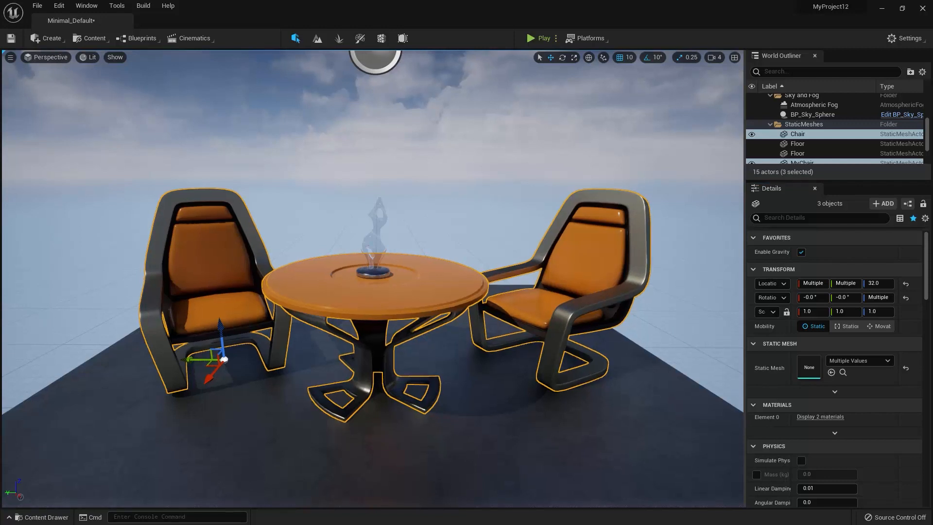
pyautogui.click(559, 303)
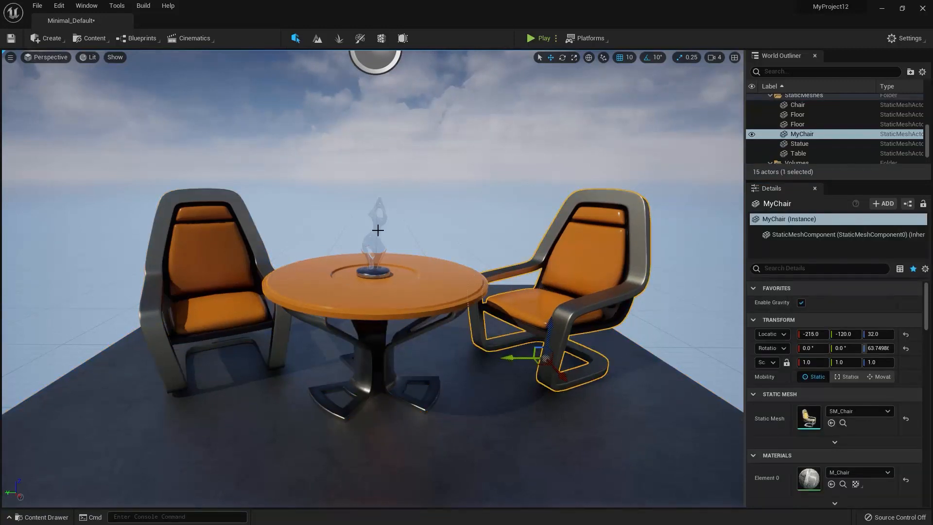
pyautogui.click(377, 230)
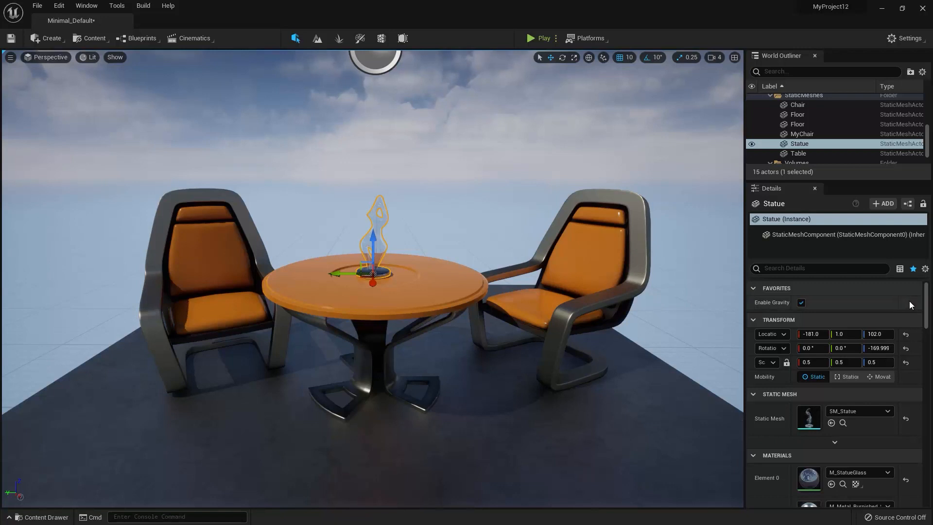
pyautogui.click(924, 269)
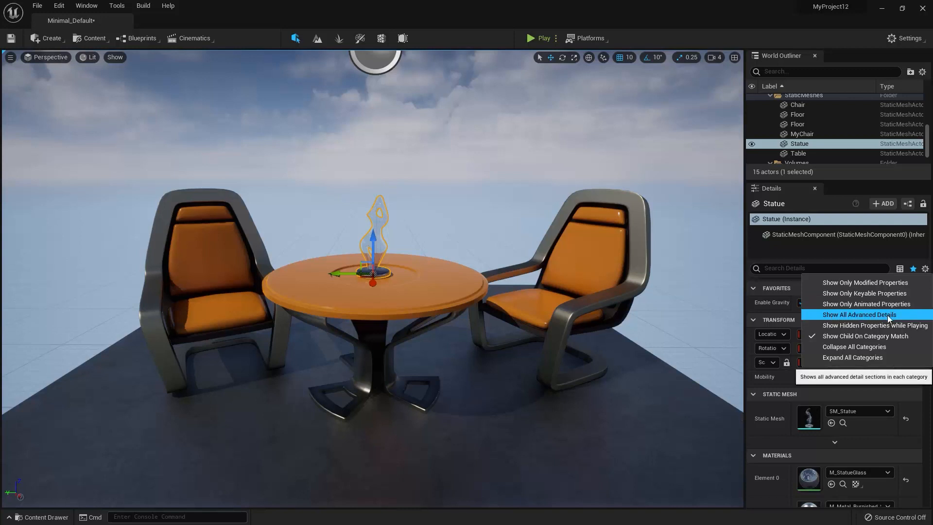
pyautogui.click(779, 255)
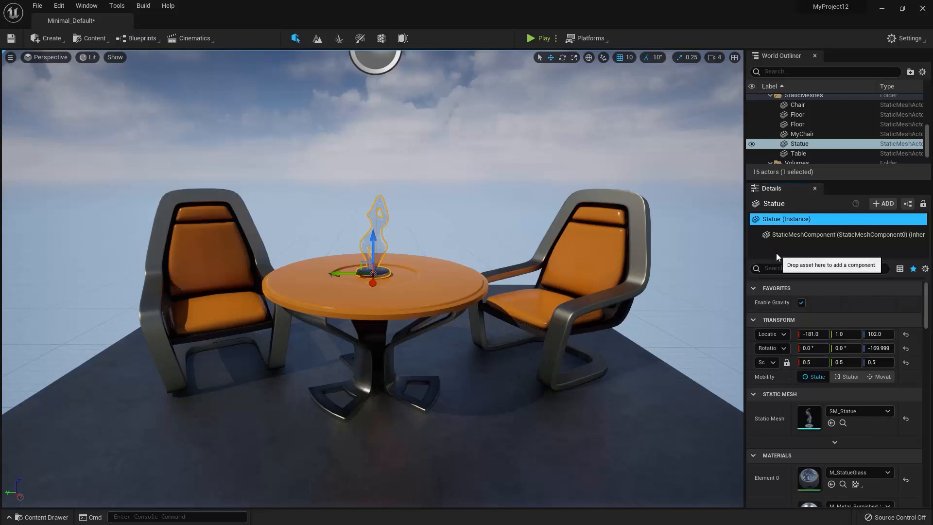
# Reveal the advanced options of the statue's Materials category.
pyautogui.scroll(-3, 829, 363)
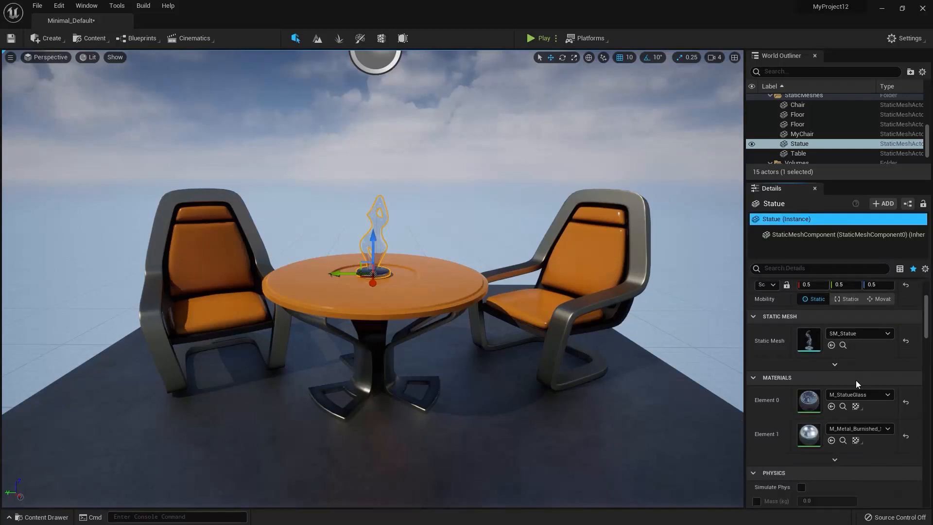
pyautogui.scroll(-3, 842, 369)
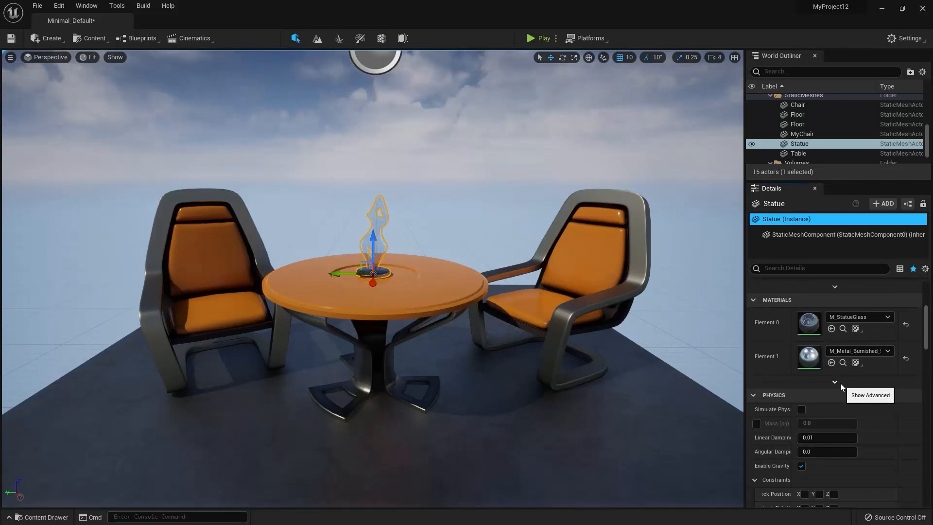
pyautogui.click(835, 382)
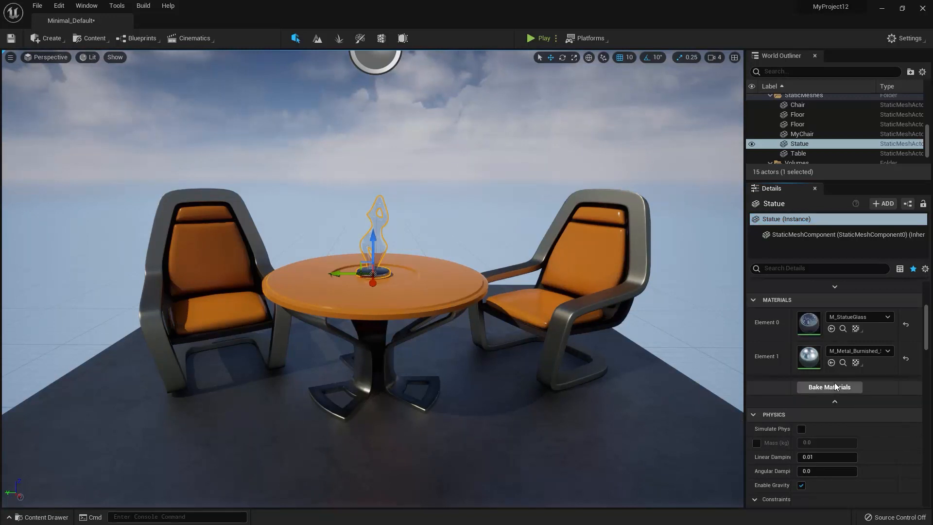
# Show and hide the advanced options of the statue's Static Mesh category twice, leaving them hidden.
pyautogui.scroll(3, 869, 395)
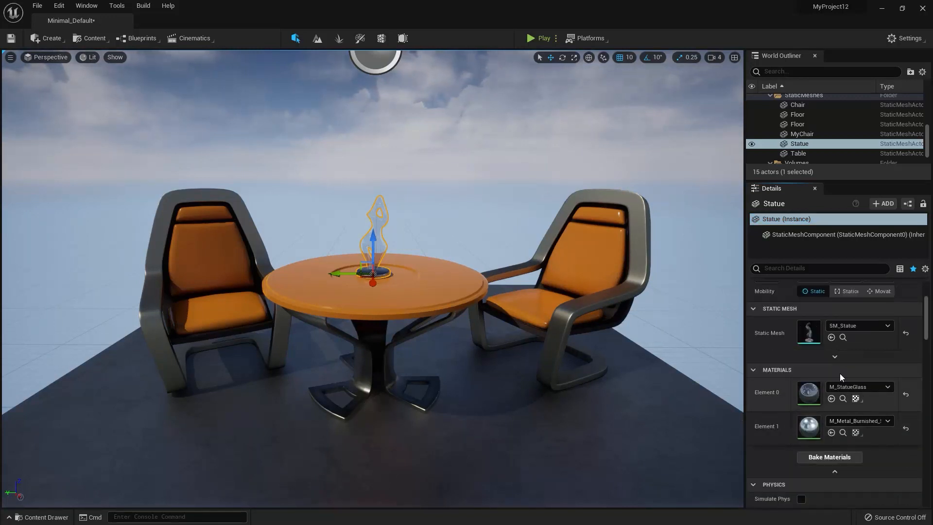
pyautogui.click(834, 357)
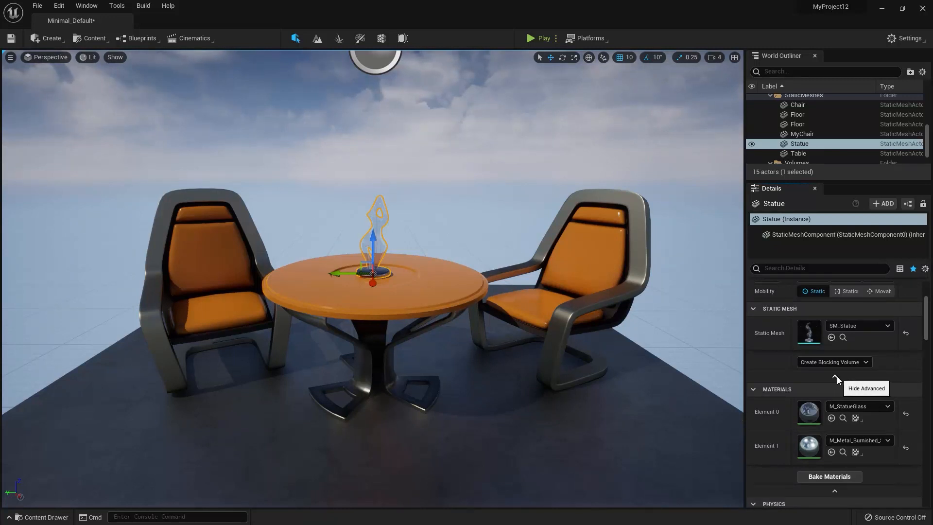
pyautogui.click(835, 376)
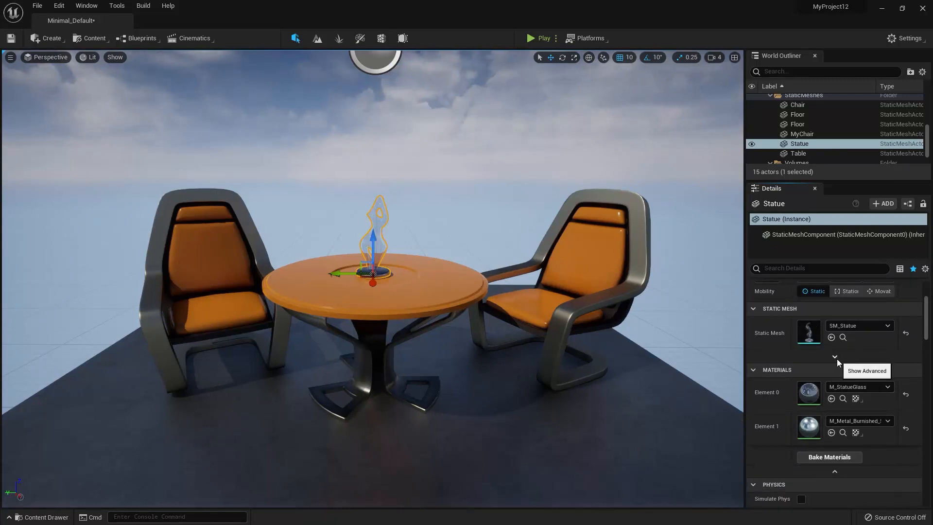
pyautogui.click(835, 357)
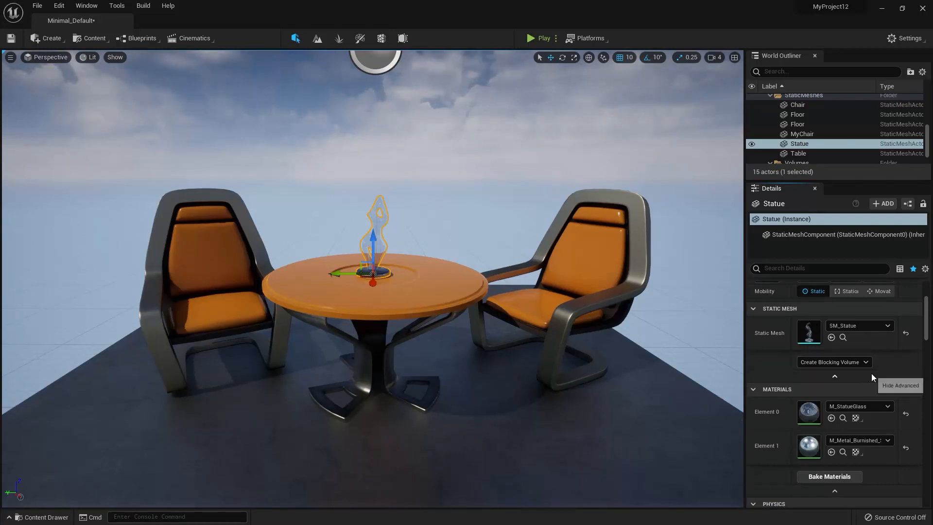
pyautogui.click(836, 377)
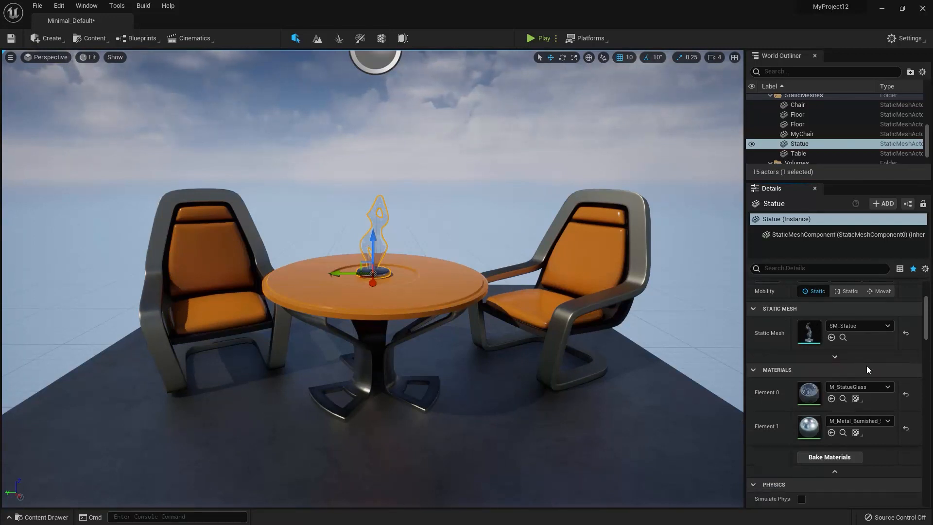
# Filter the statue's details by "trans" and turn off the Show Child On Category Match option.
pyautogui.click(925, 269)
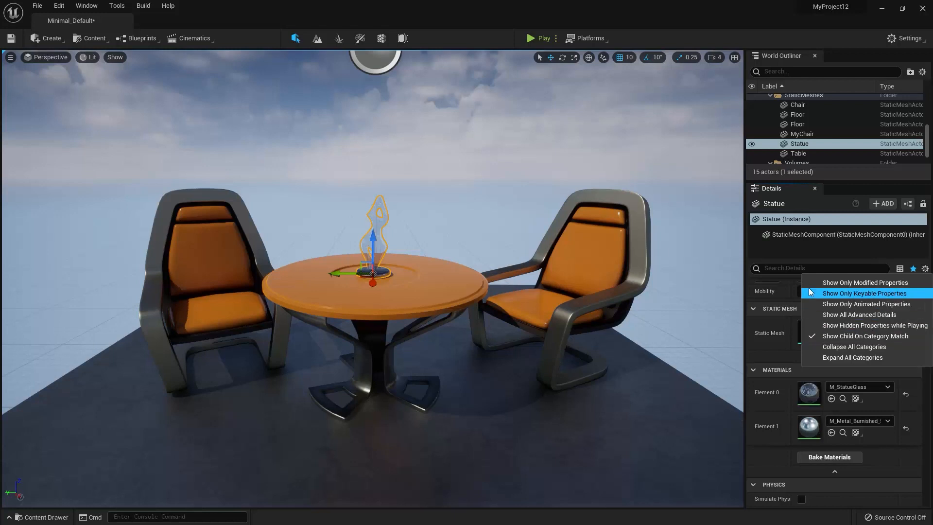
pyautogui.click(784, 268)
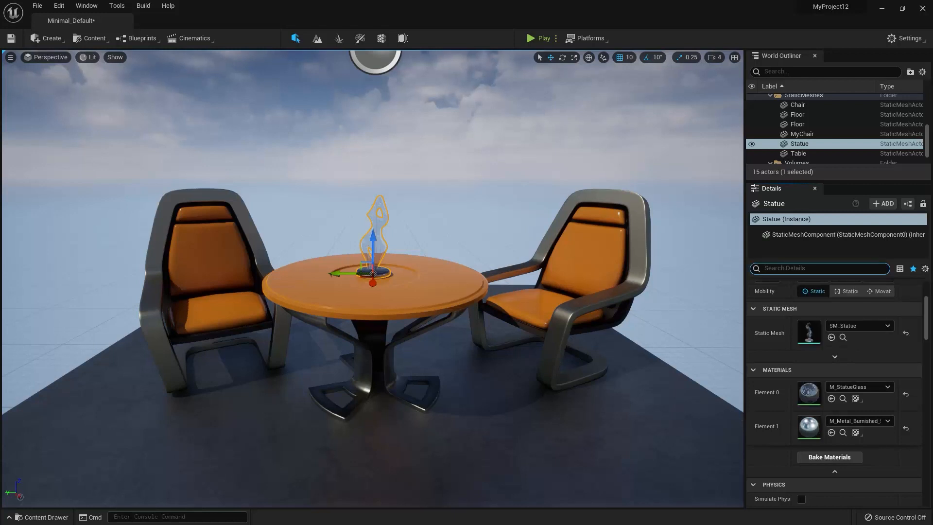
pyautogui.write('trans')
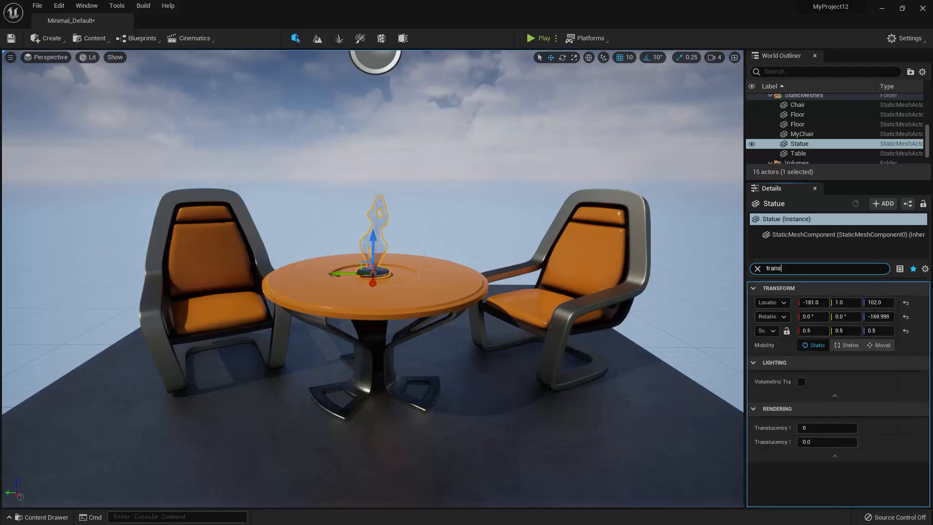
pyautogui.click(924, 268)
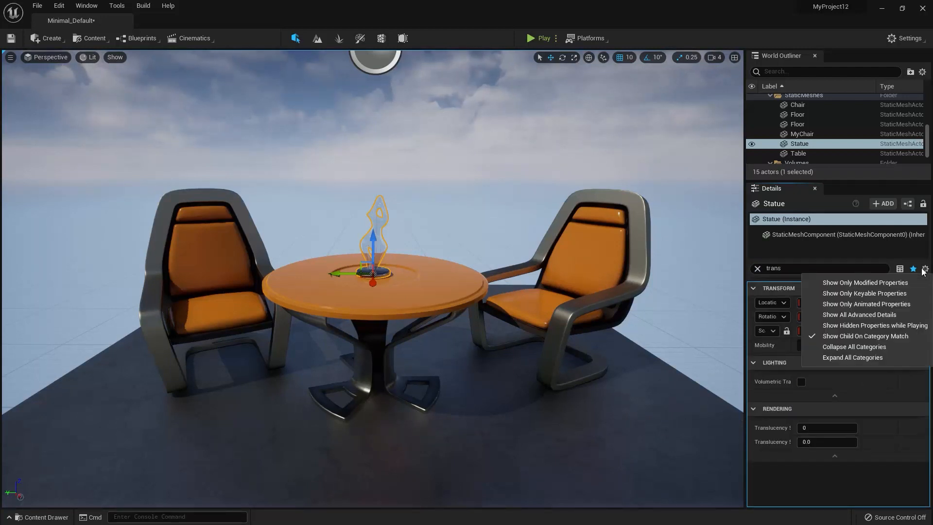
pyautogui.click(834, 336)
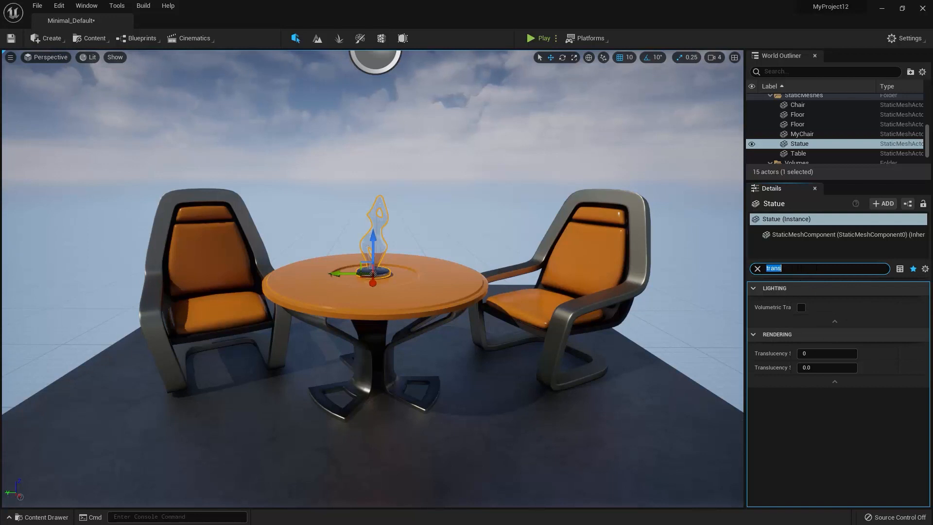
# Clear the details search and turn the Show Child On Category Match option back on.
pyautogui.click(757, 269)
pyautogui.click(925, 269)
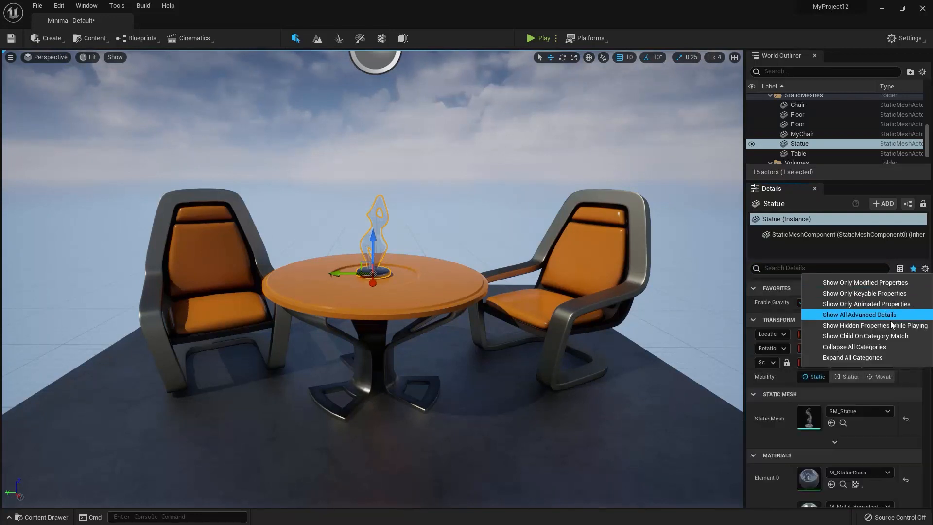
pyautogui.click(893, 335)
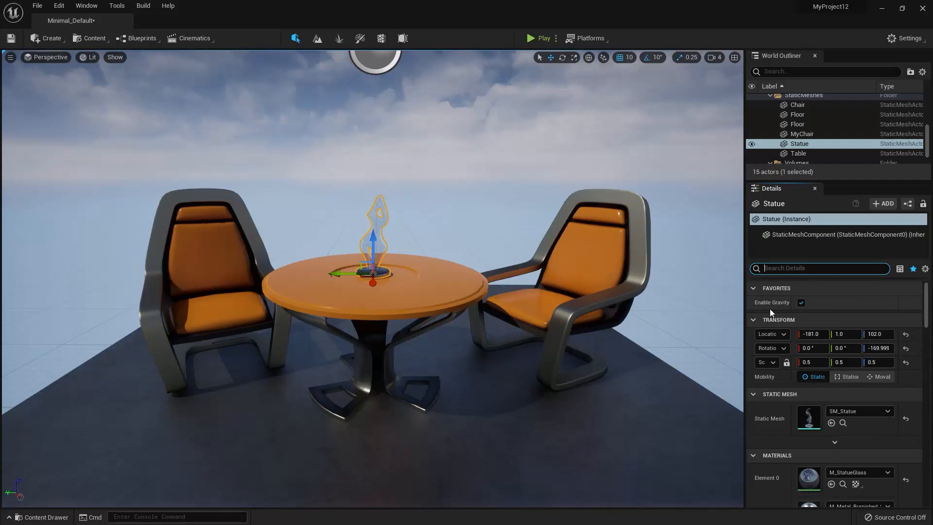
# Collapse the statue's Transform and Static Mesh categories and expand both again.
pyautogui.click(753, 320)
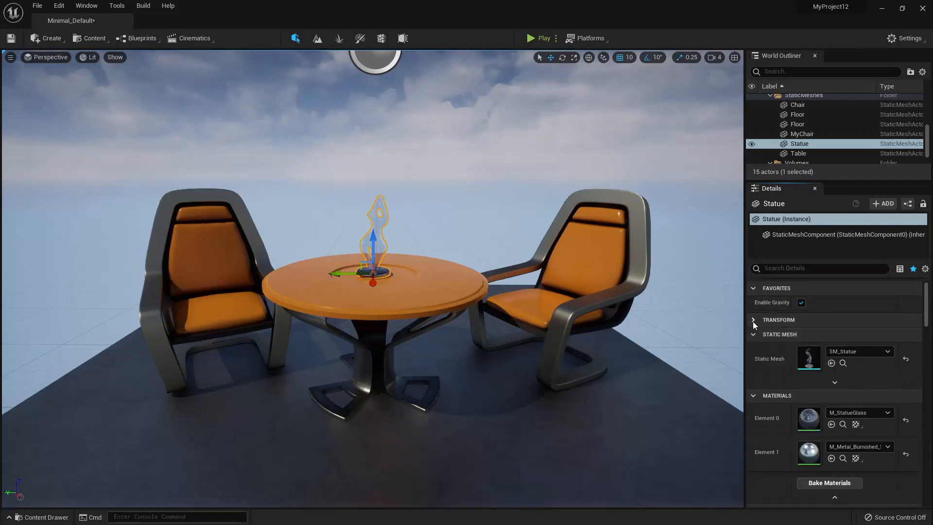
pyautogui.click(753, 335)
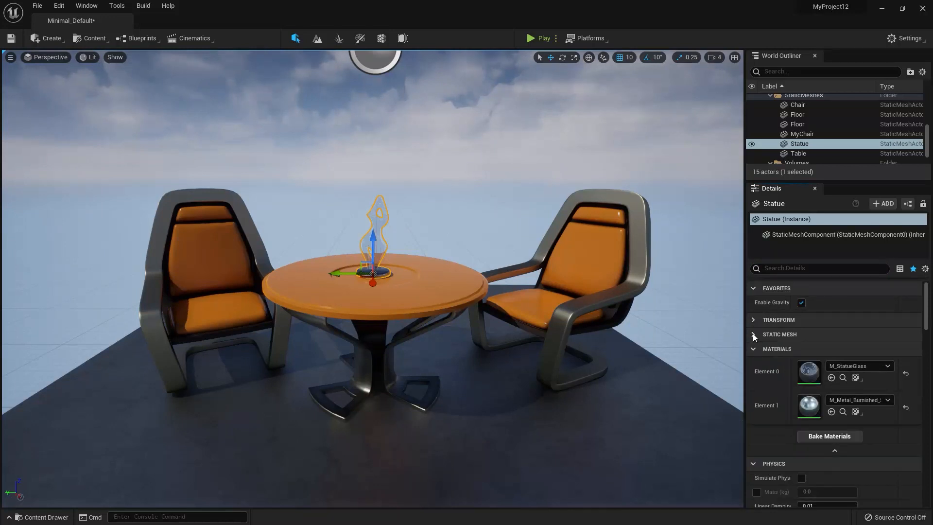
pyautogui.click(753, 334)
pyautogui.click(752, 320)
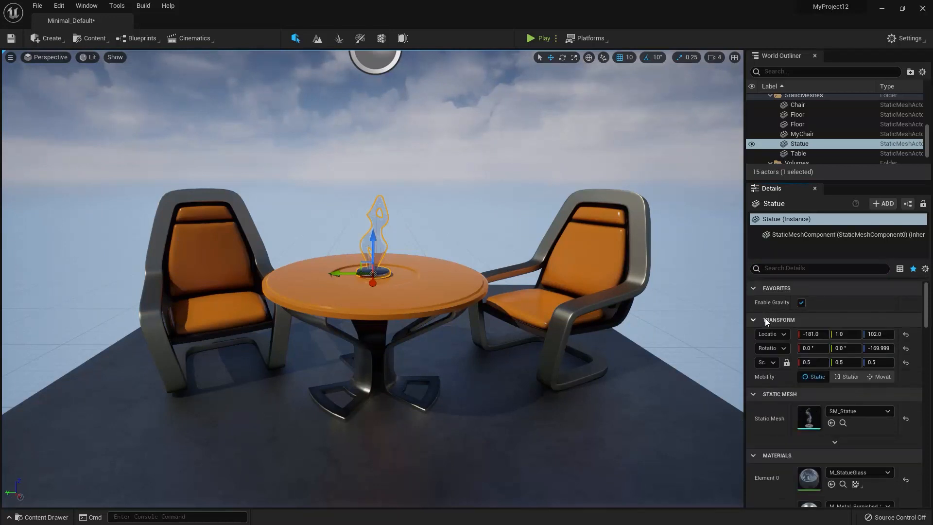
# Open the view options of the statue's details.
pyautogui.click(924, 269)
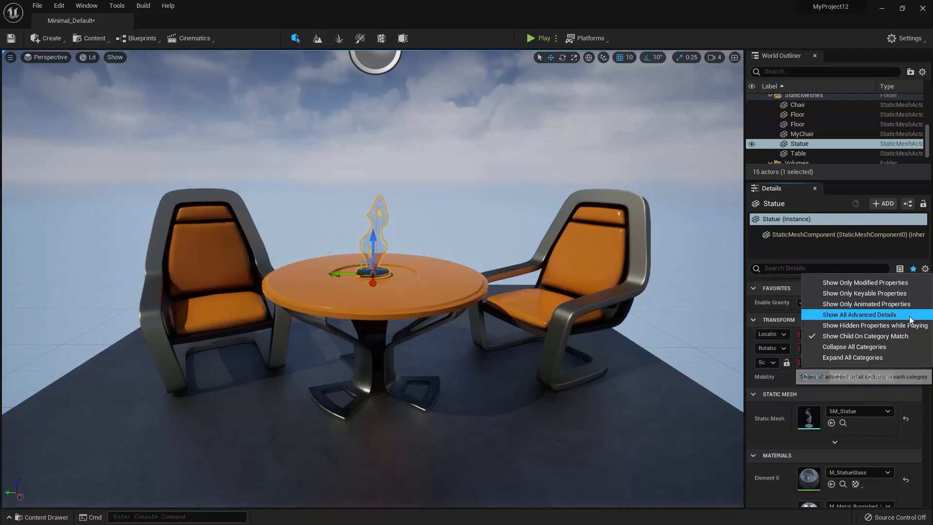